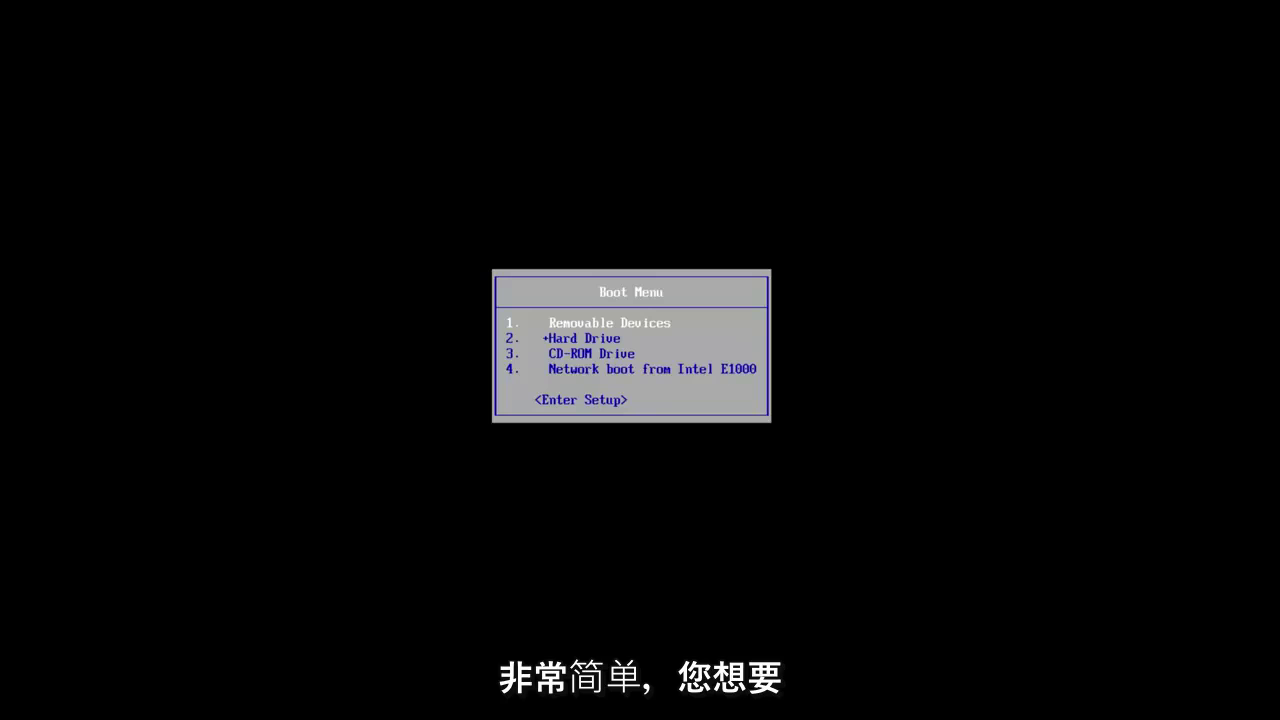
Select CD-ROM Drive in the BIOS Boot Menu to boot into Windows 7 Setup.
key(Down)
key(Down)
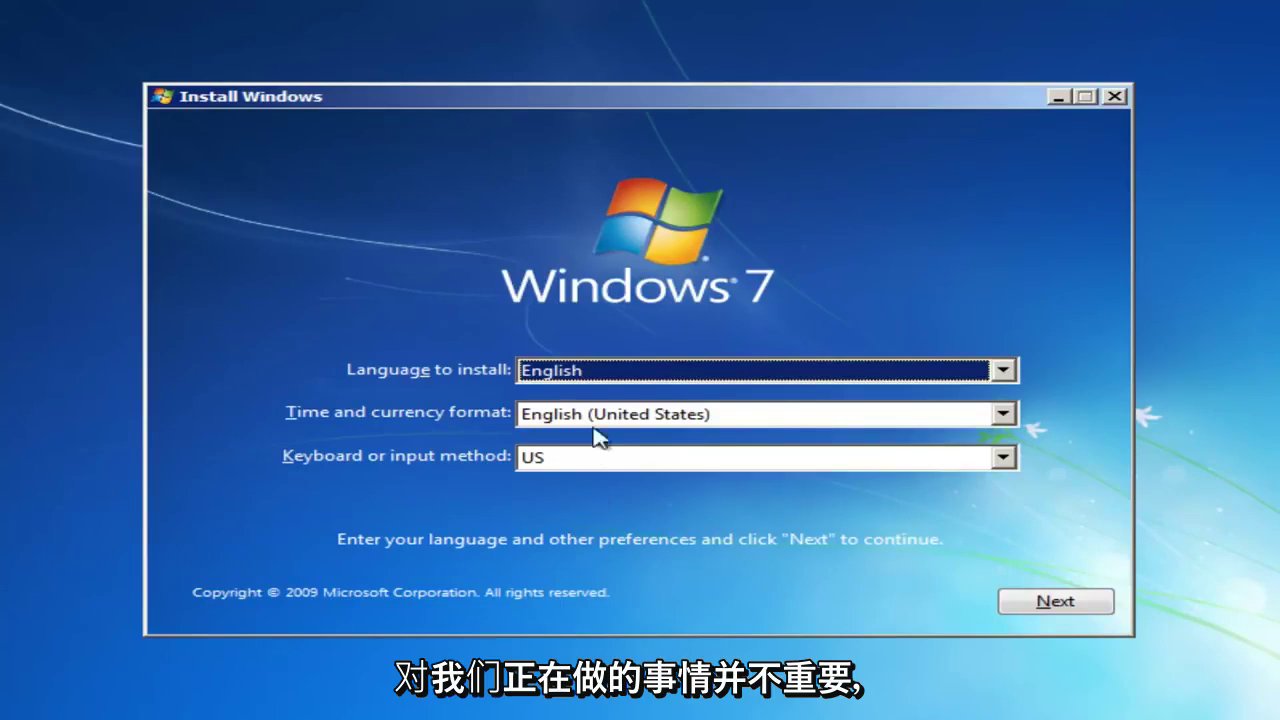
Accept the English language defaults and choose 'Repair your computer' instead of installing.
click(1058, 602)
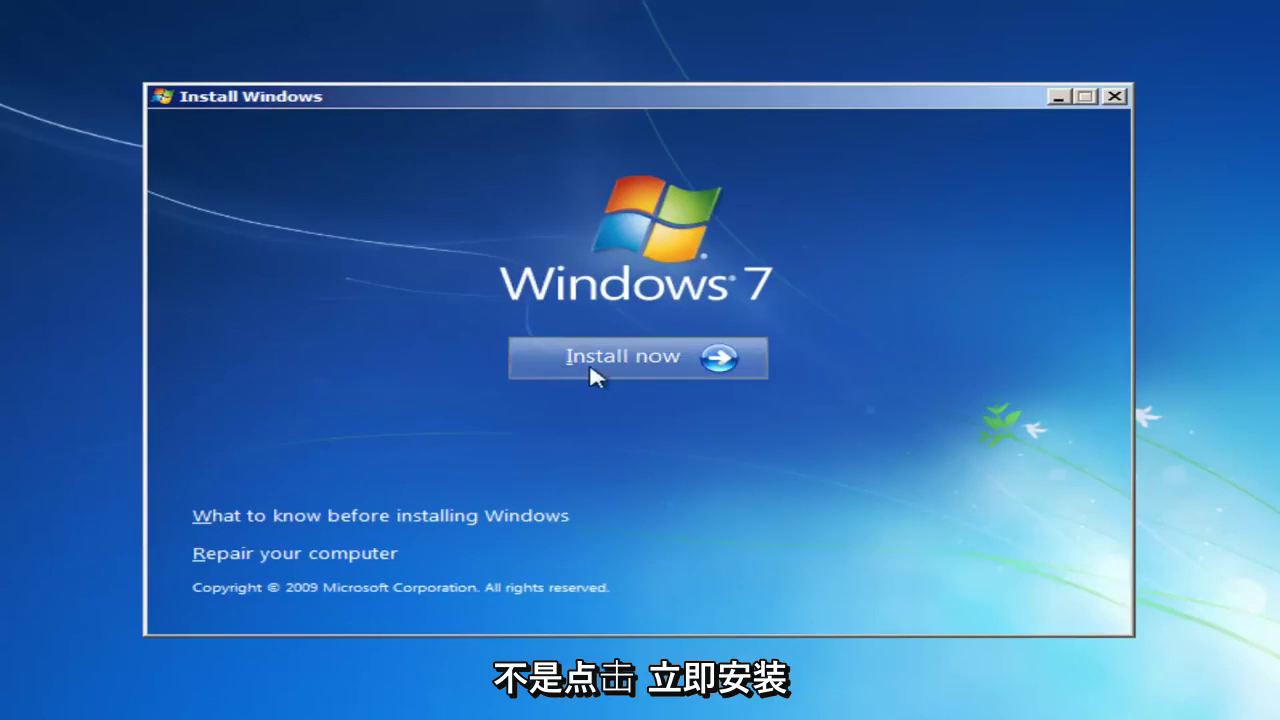
click(253, 555)
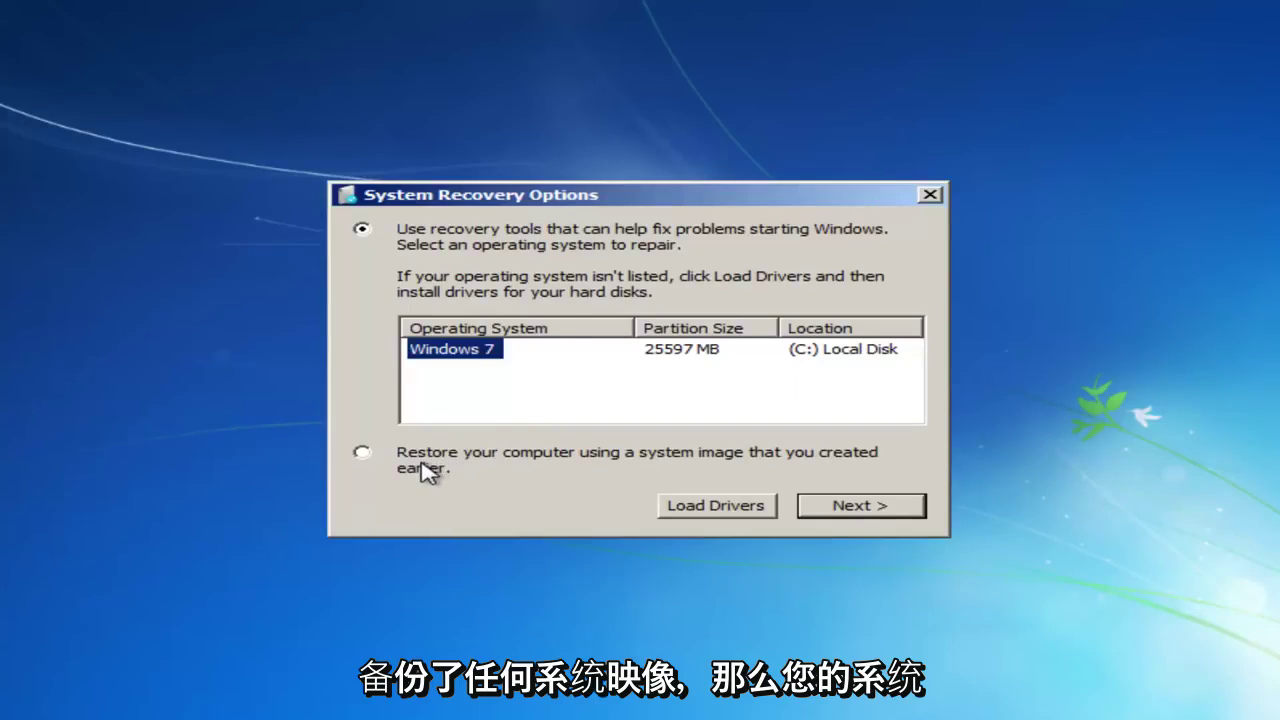
Keep 'Use recovery tools', select the Windows 7 installation on (C:), and continue.
click(361, 452)
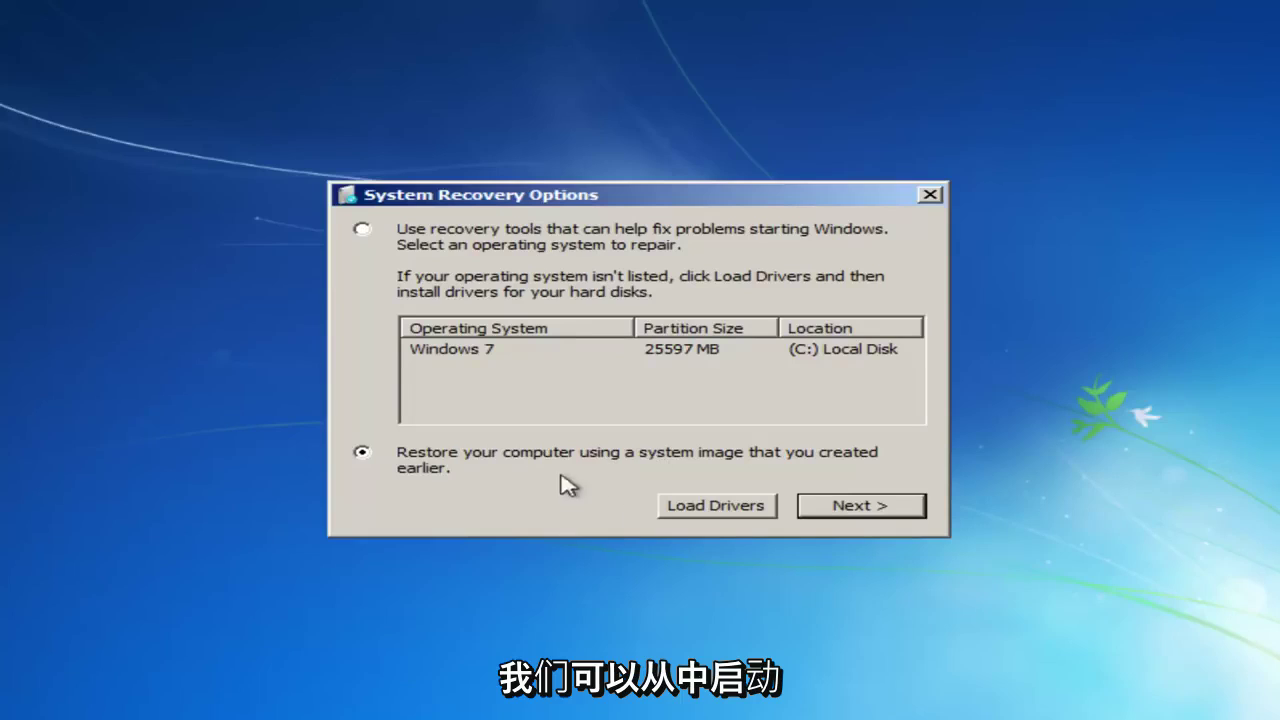
click(363, 229)
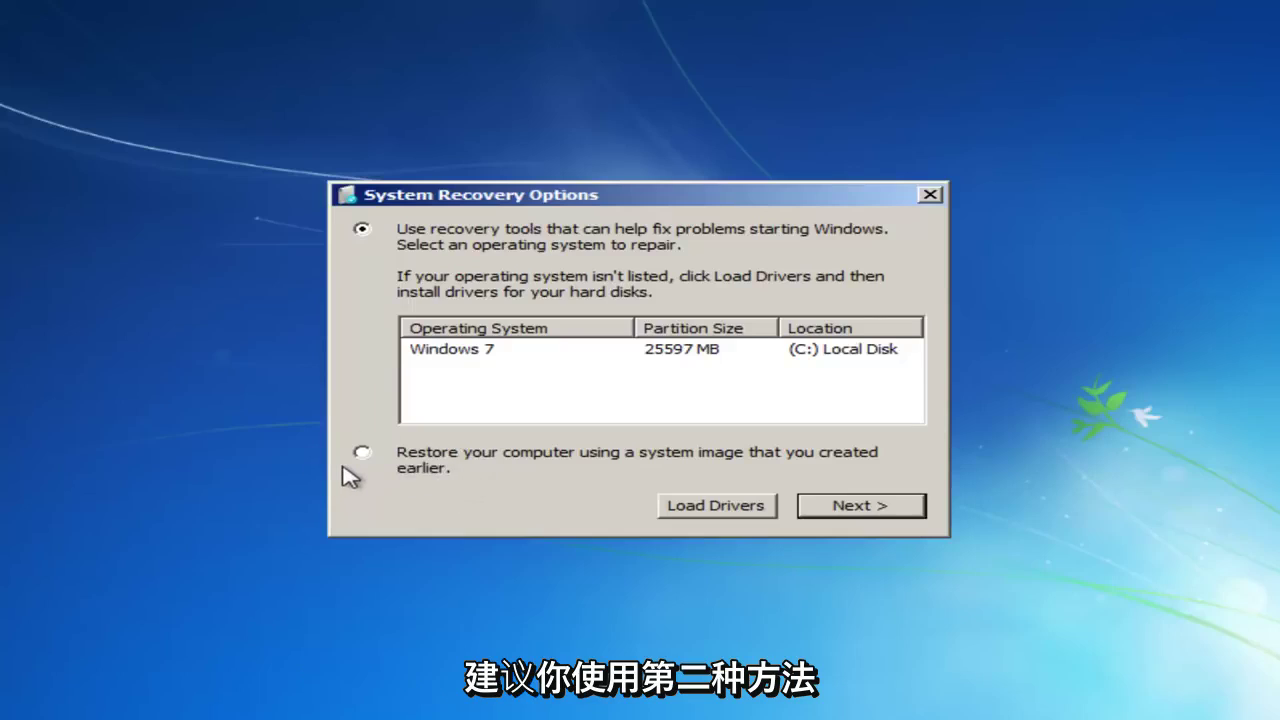
click(438, 352)
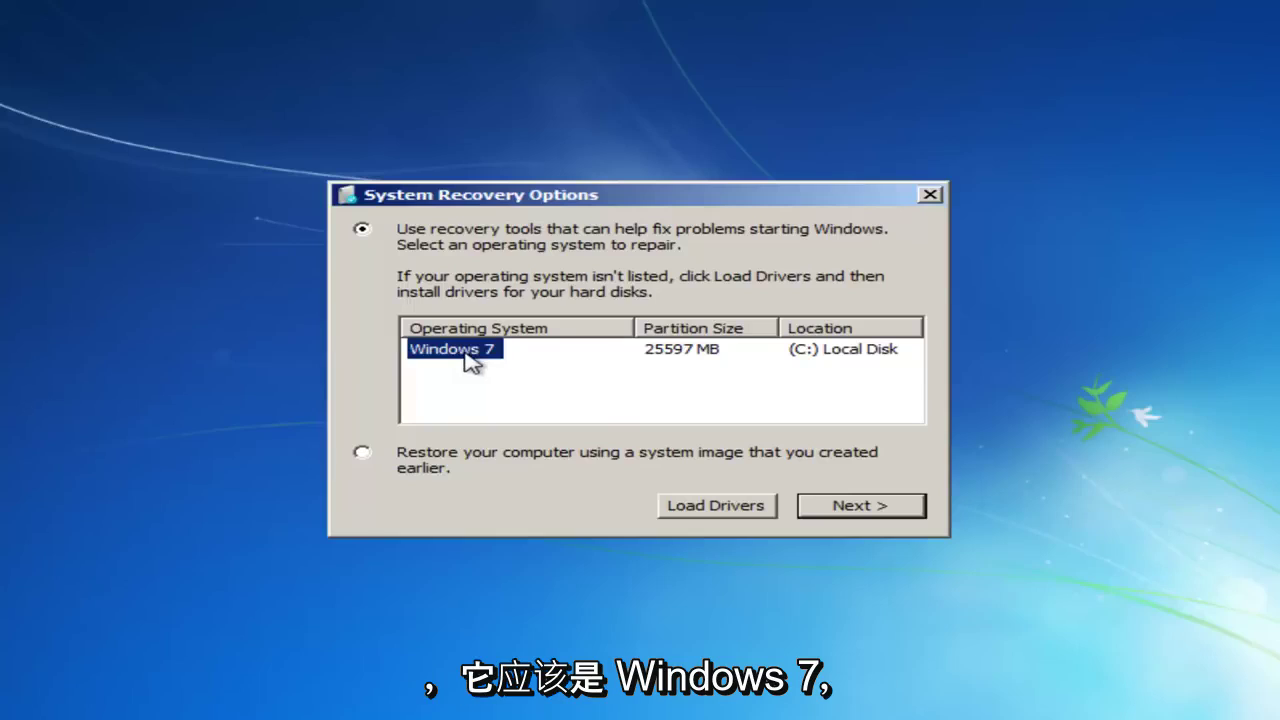
click(862, 507)
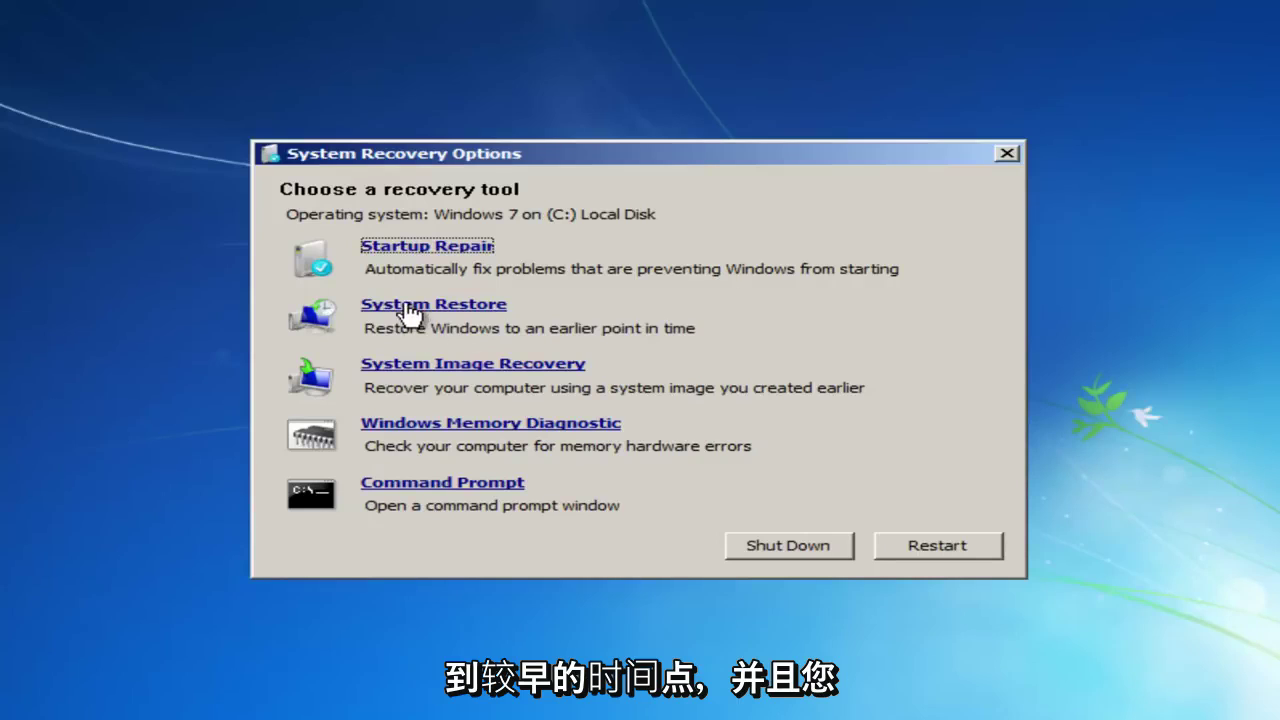
Launch System Restore from the Choose a recovery tool list.
click(410, 305)
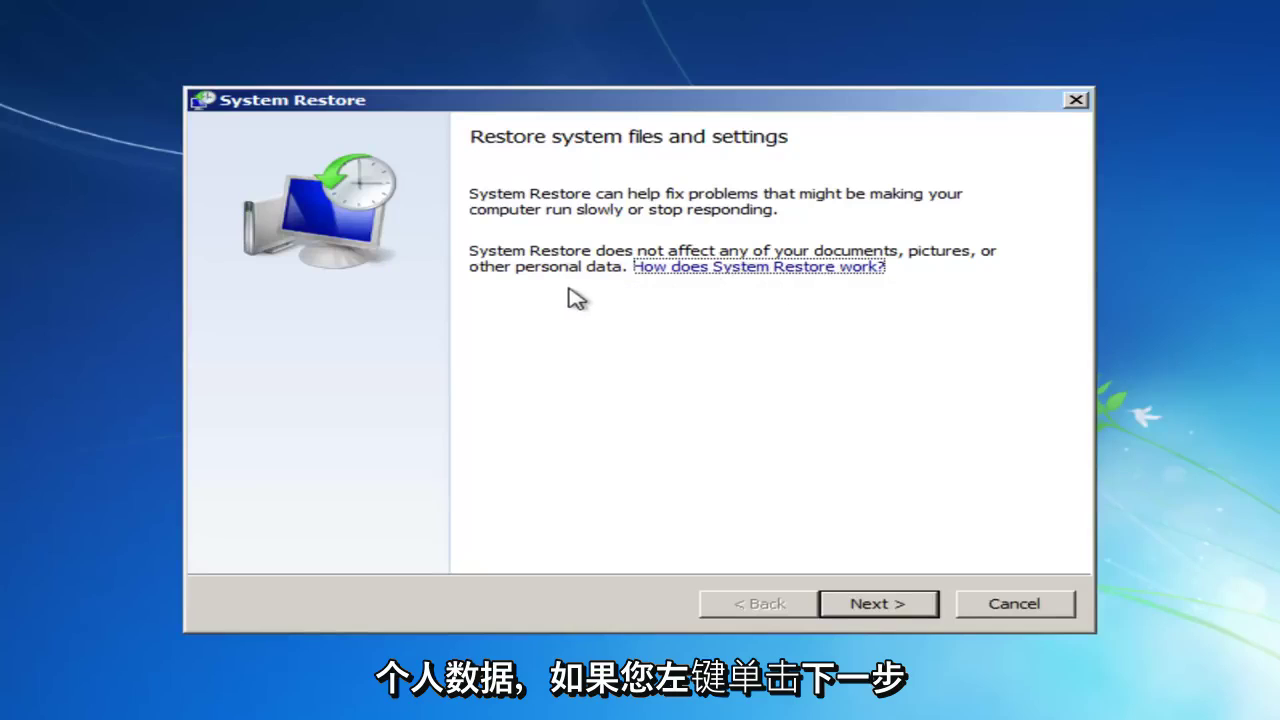
click(828, 606)
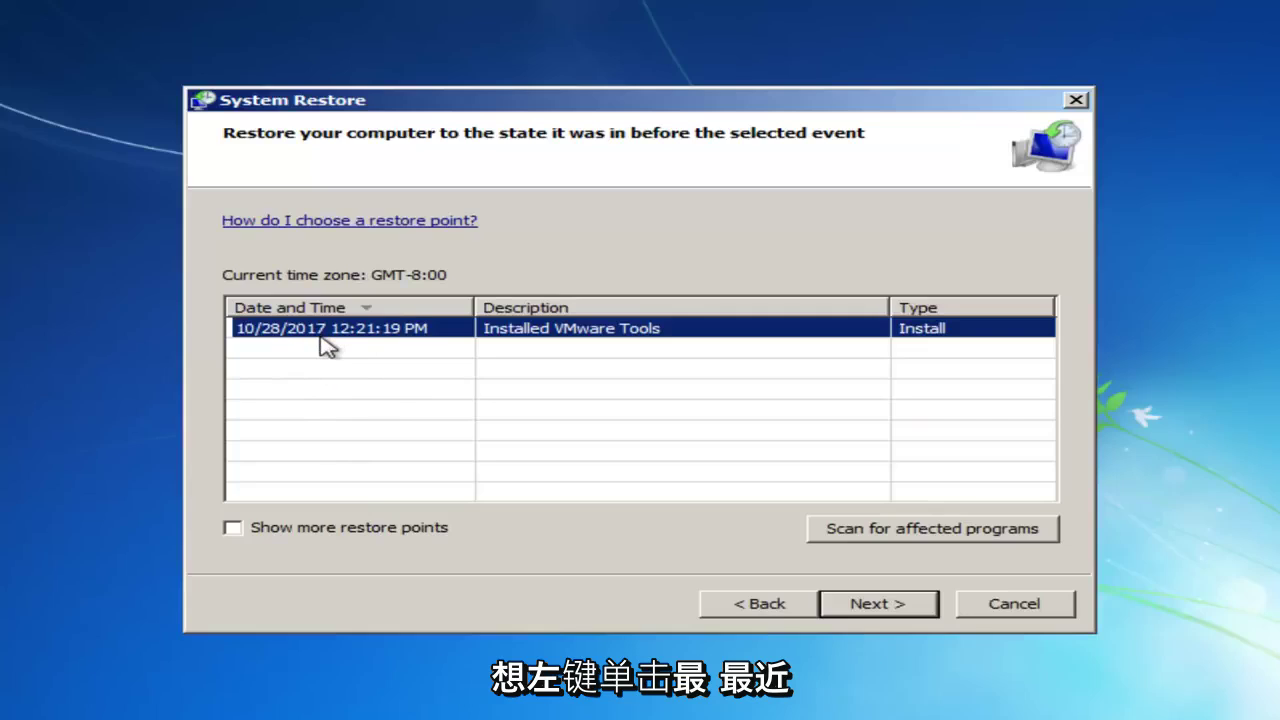
click(858, 605)
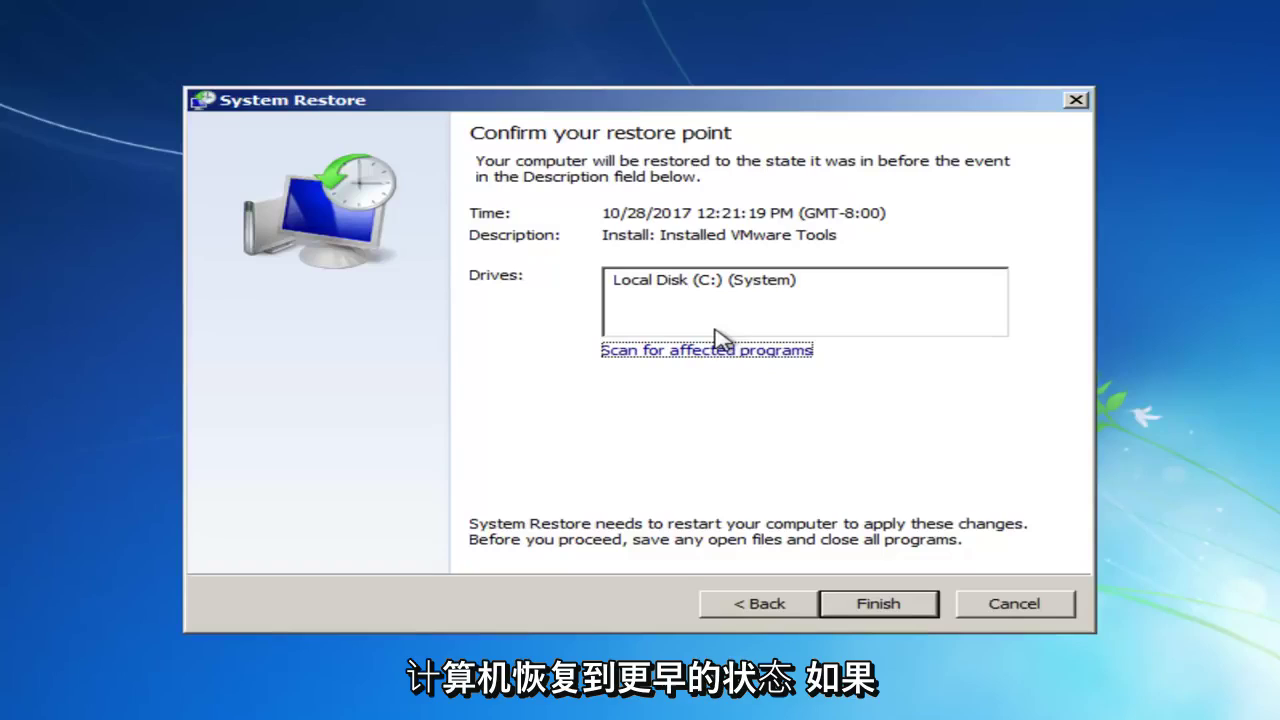
click(752, 614)
click(752, 606)
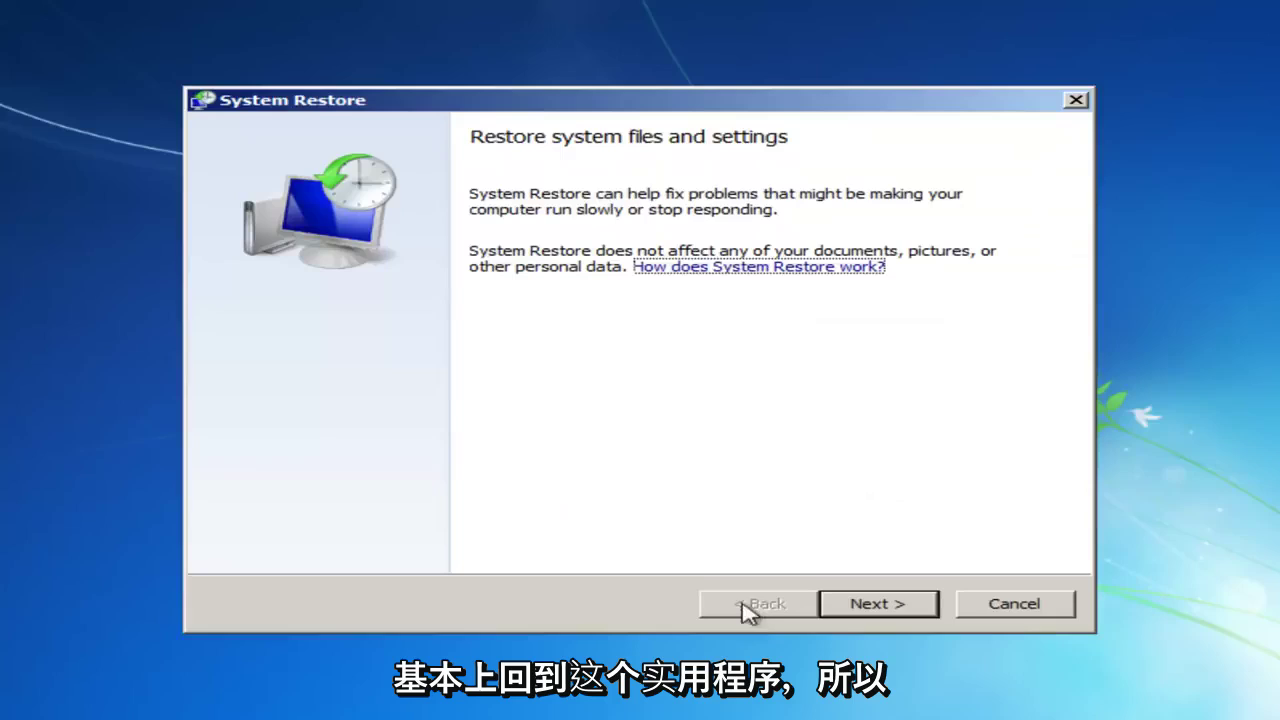
Cancel System Restore without restoring anything and run Startup Repair instead.
click(1055, 612)
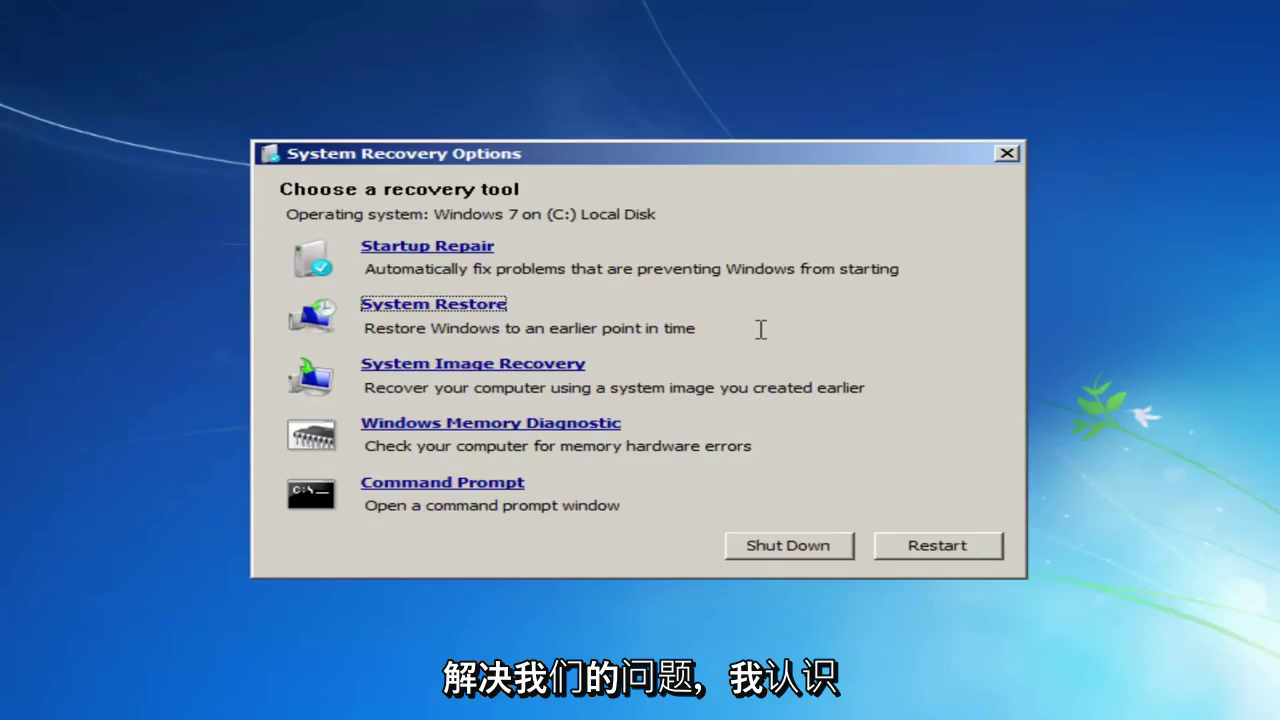
click(470, 310)
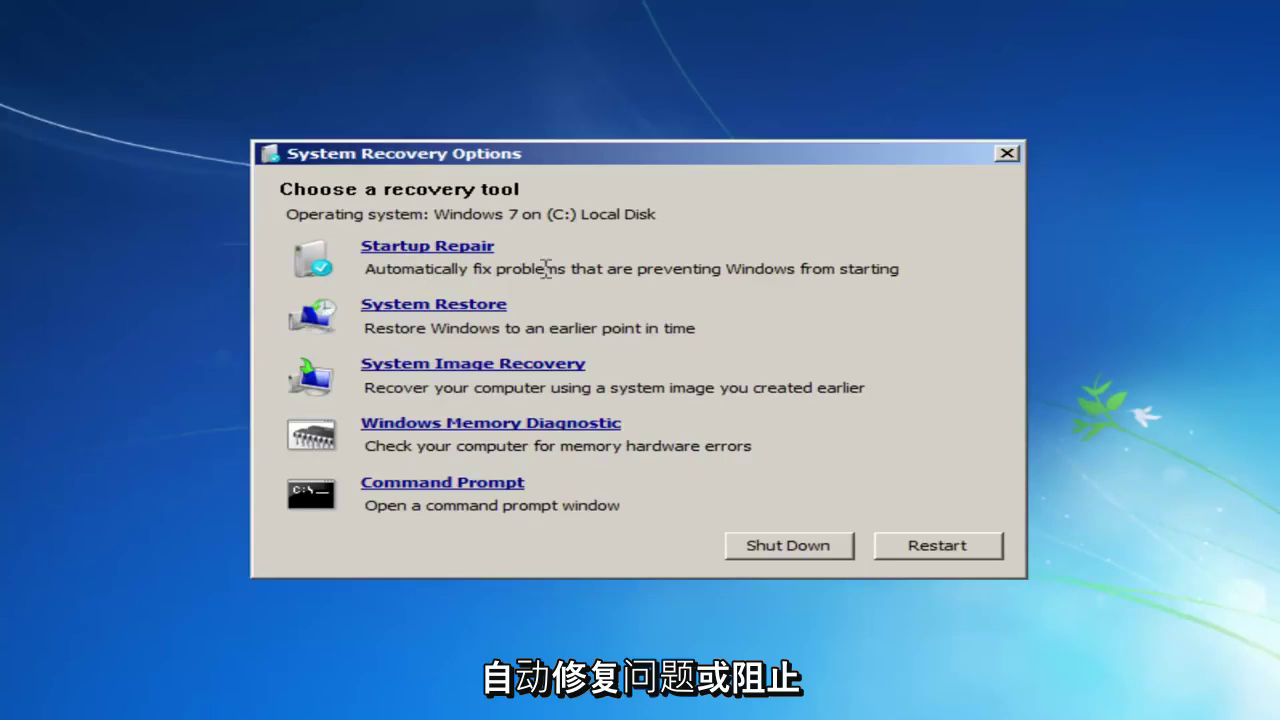
click(460, 250)
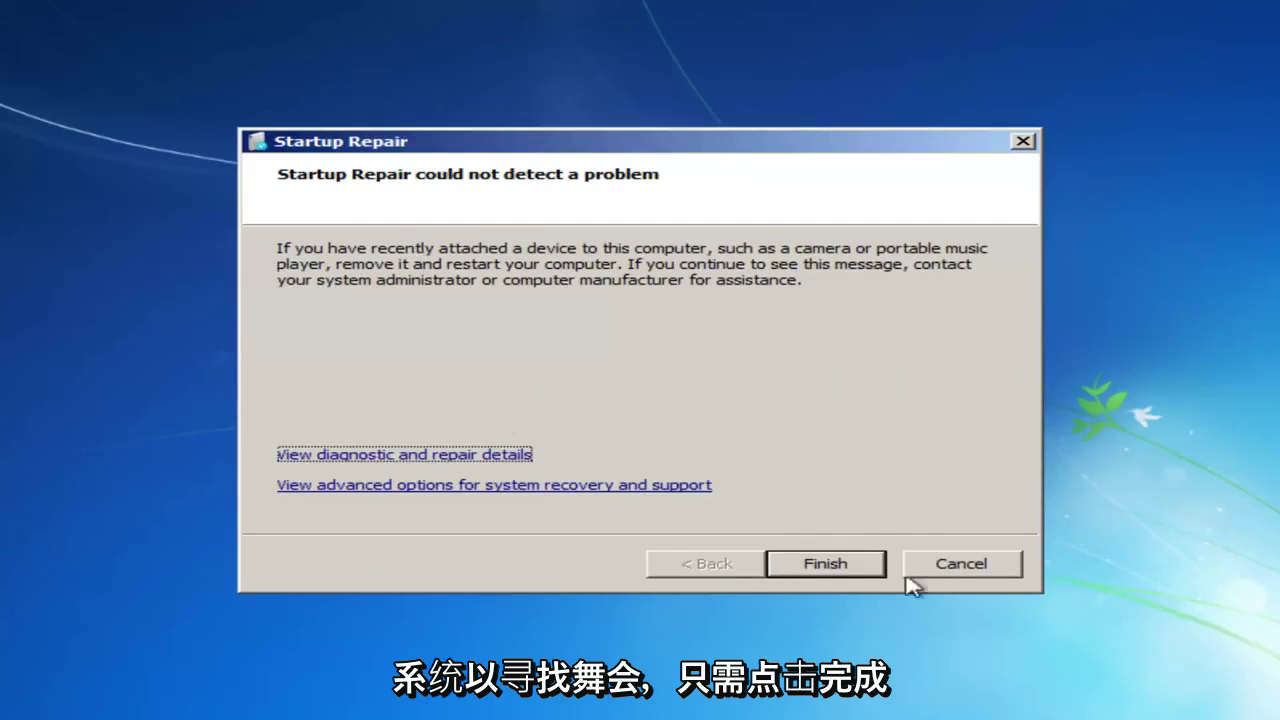
Close Startup Repair after it reports no problem detected.
click(943, 566)
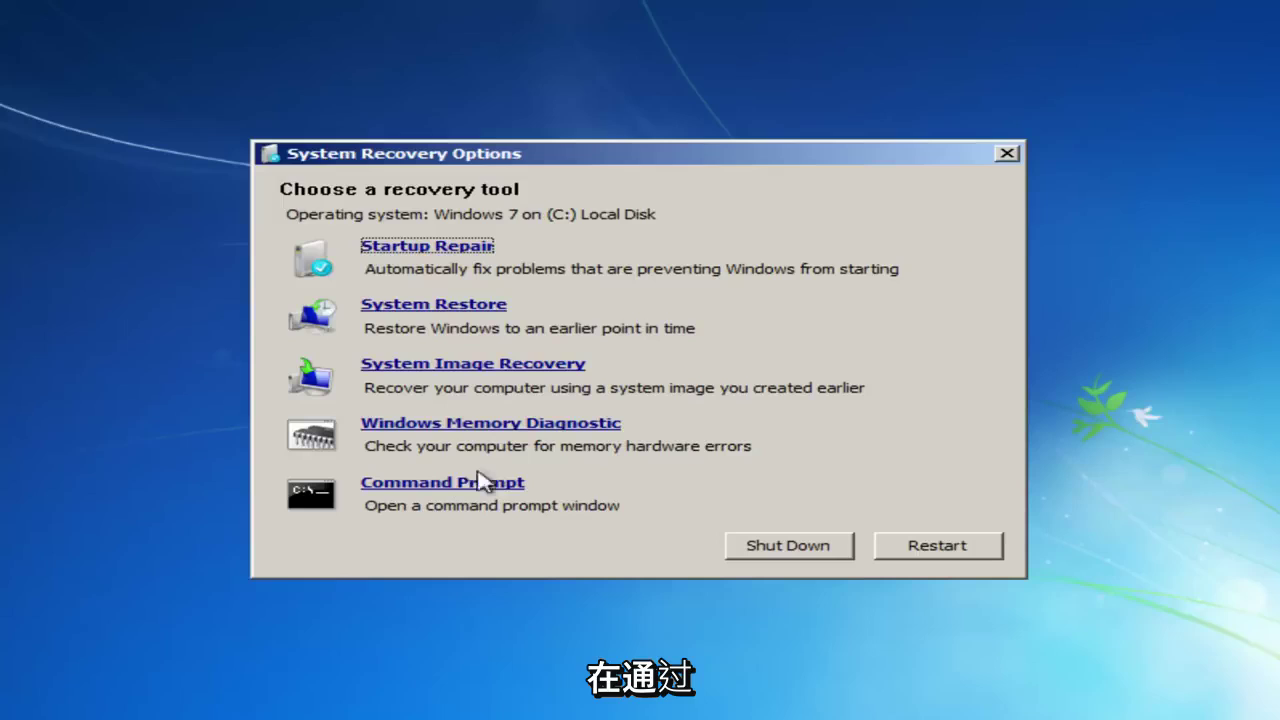
Open the recovery Command Prompt and type chkdsk C: /f at X:\Sources> without running it.
click(405, 488)
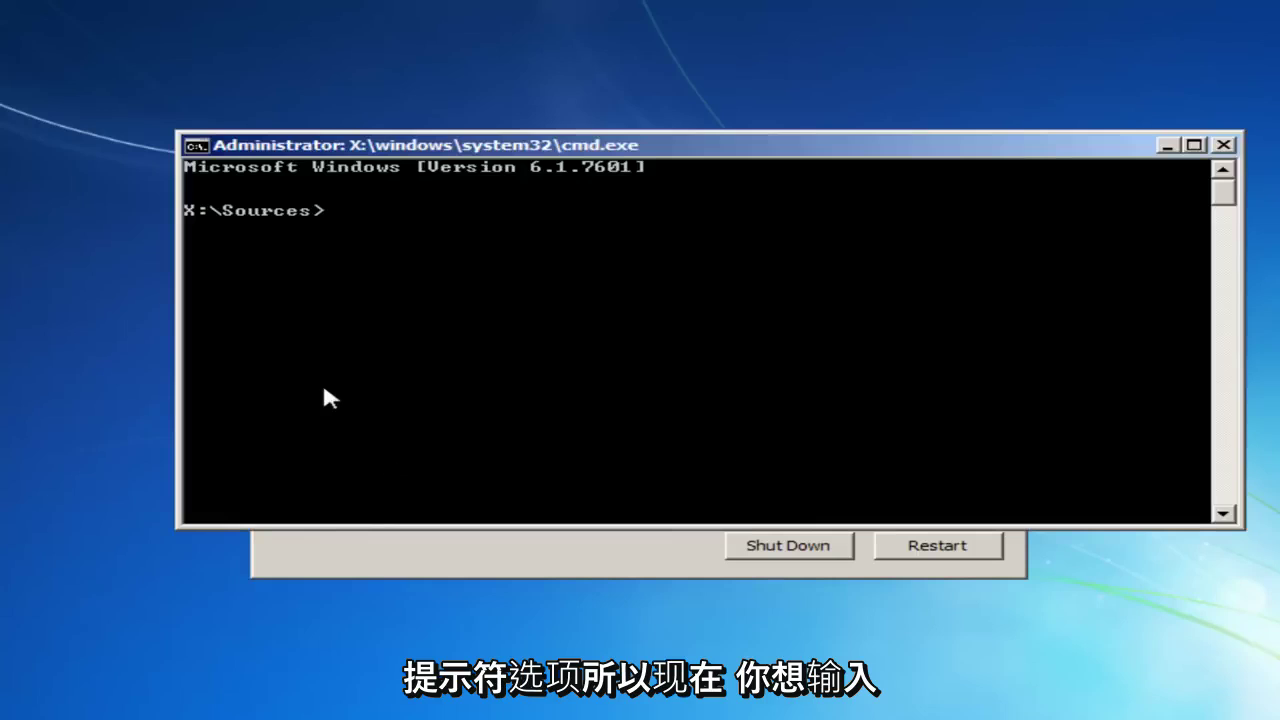
text(chkdsk)
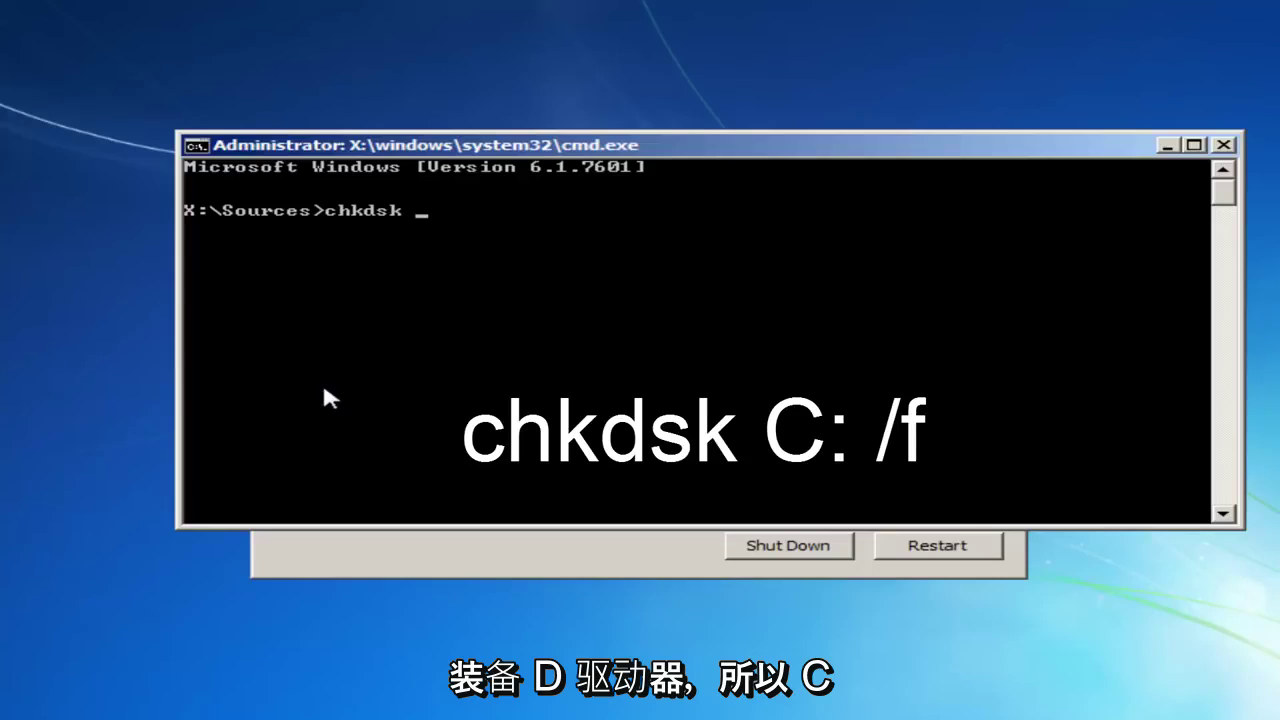
text(C)
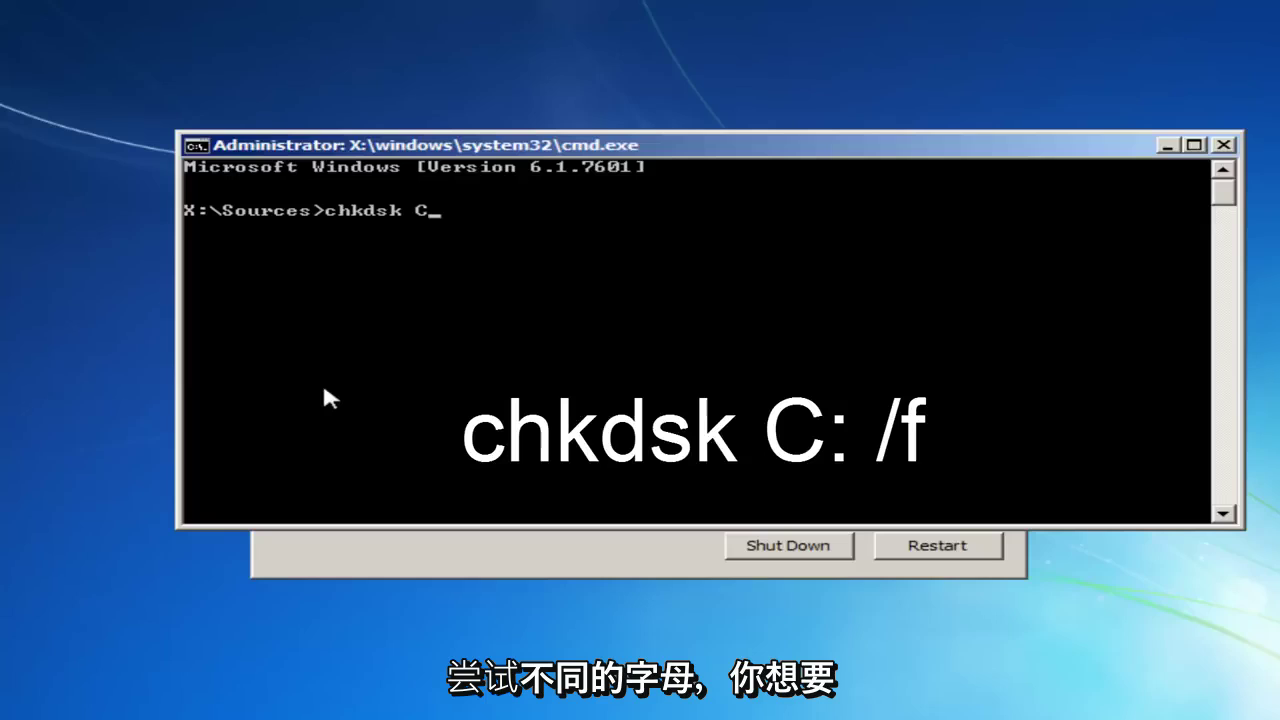
text(:)
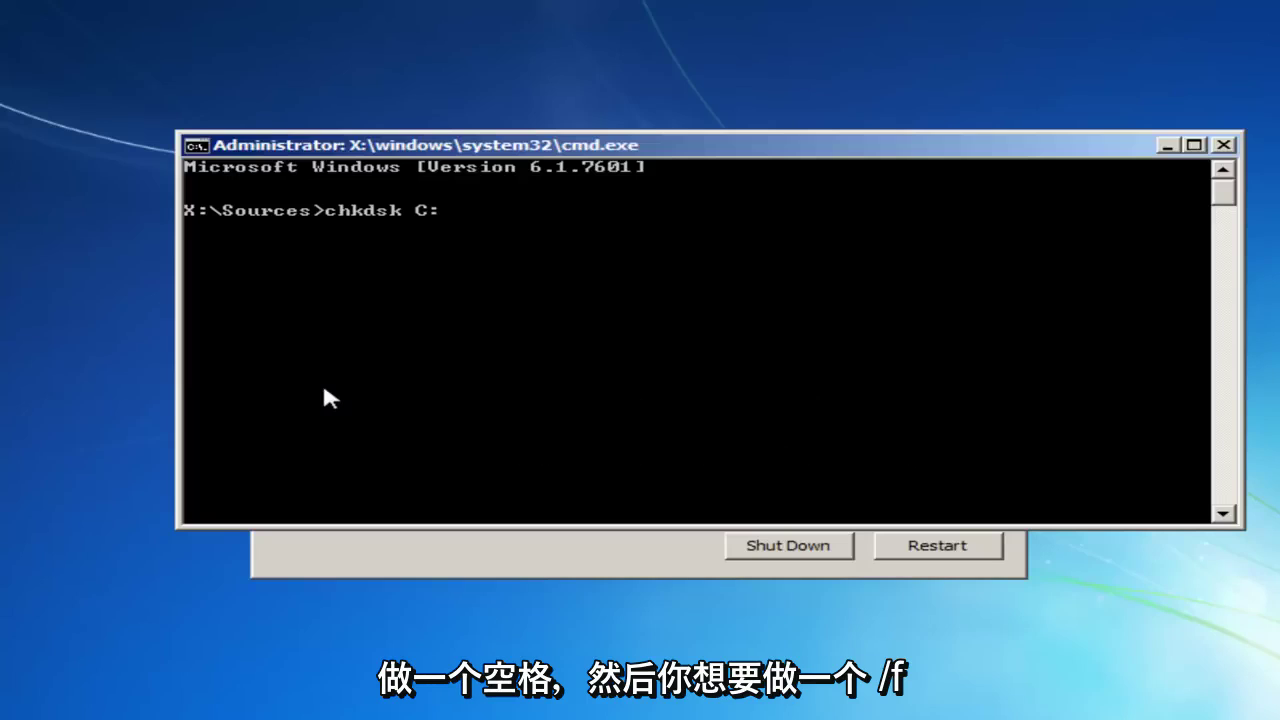
text(f)
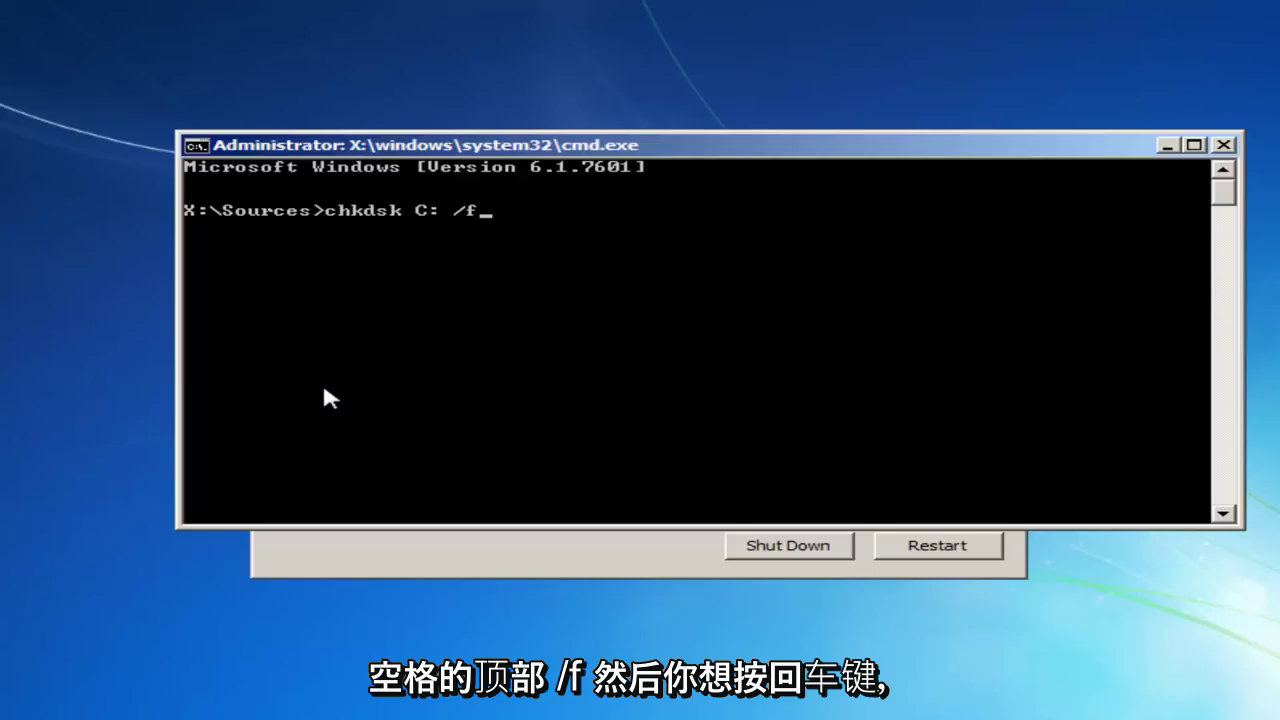
Run chkdsk C: /f and let it finish correcting the file system.
key(Return)
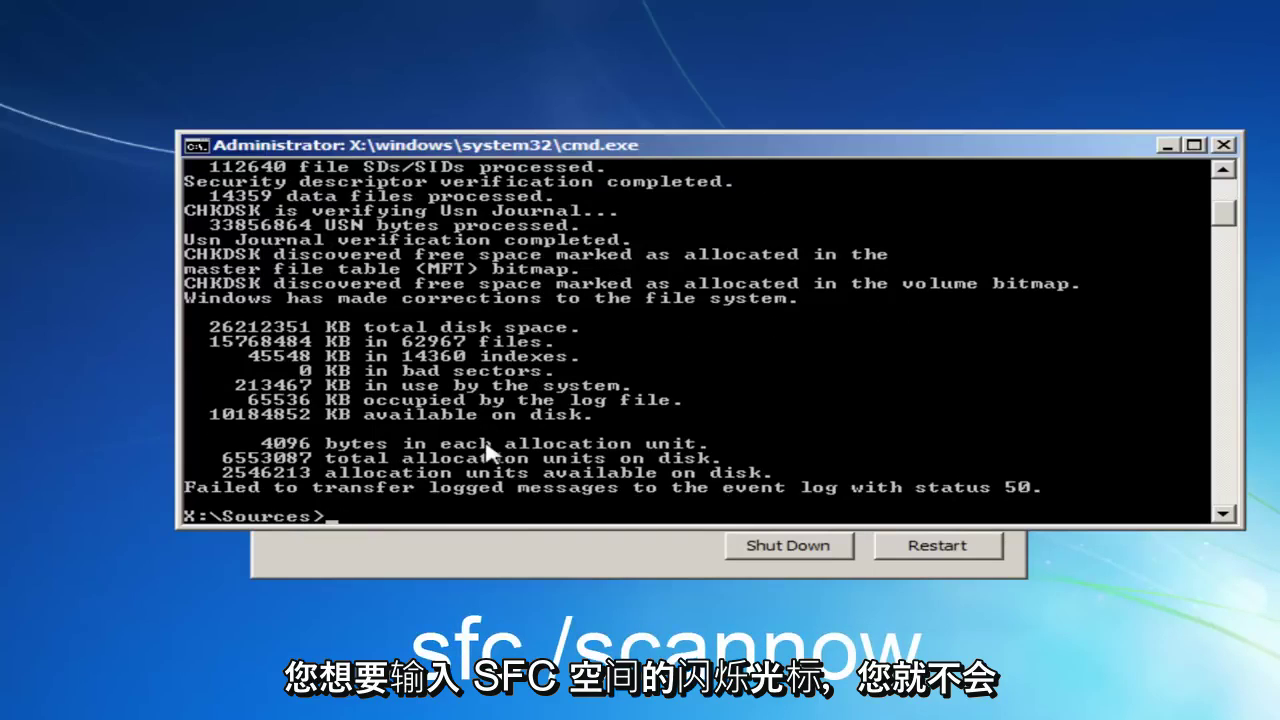
Run sfc /scannow, which reports a pending system repair requiring a reboot.
text(sfc /scannow)
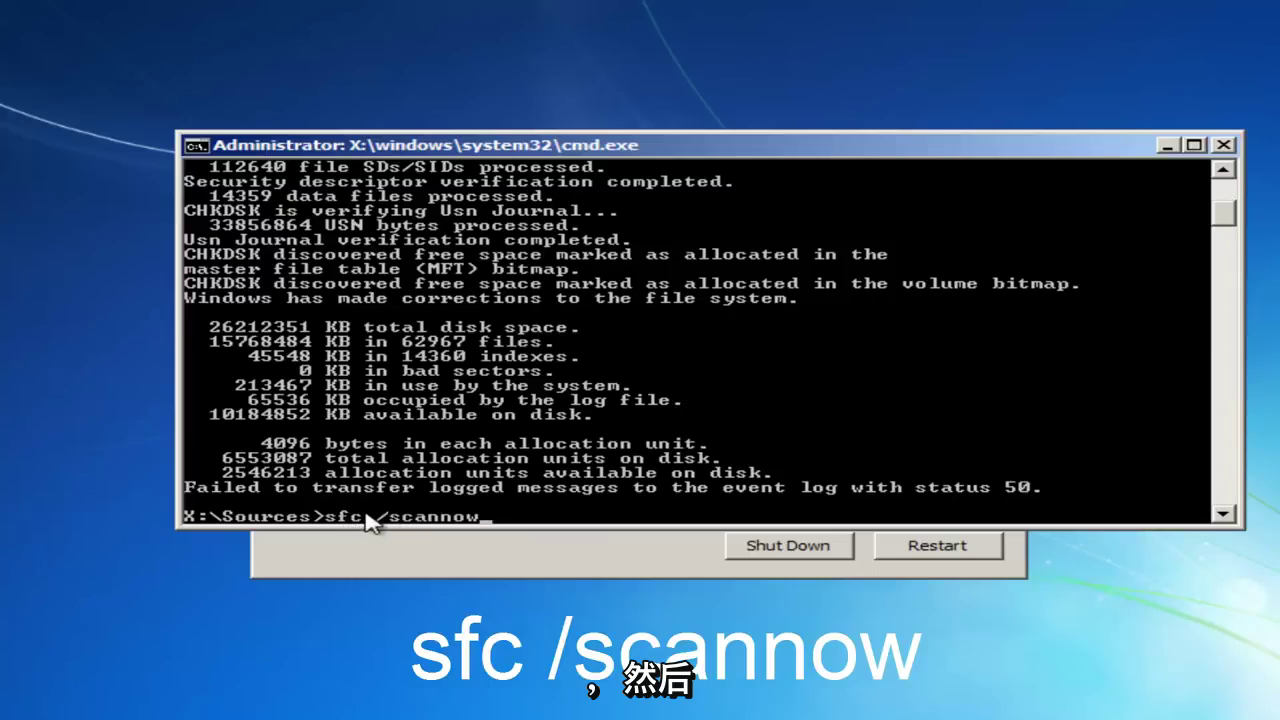
key(Return)
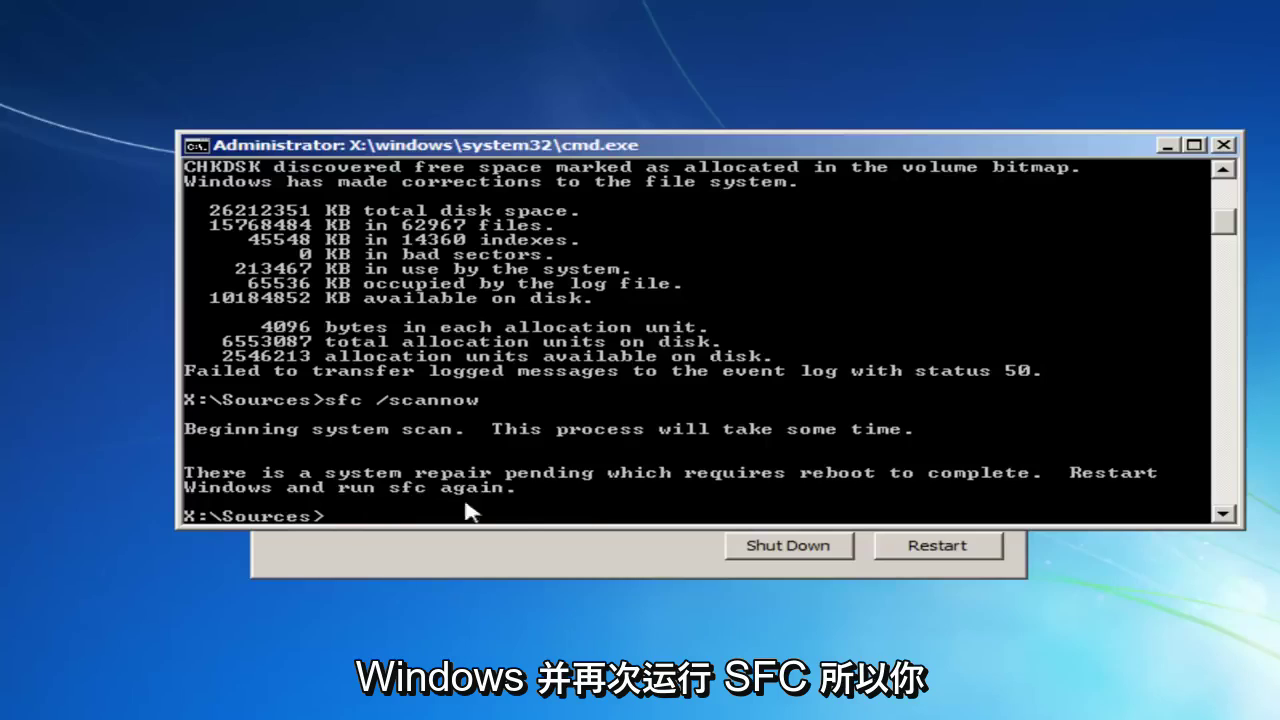
scroll(834, 386, down, 6)
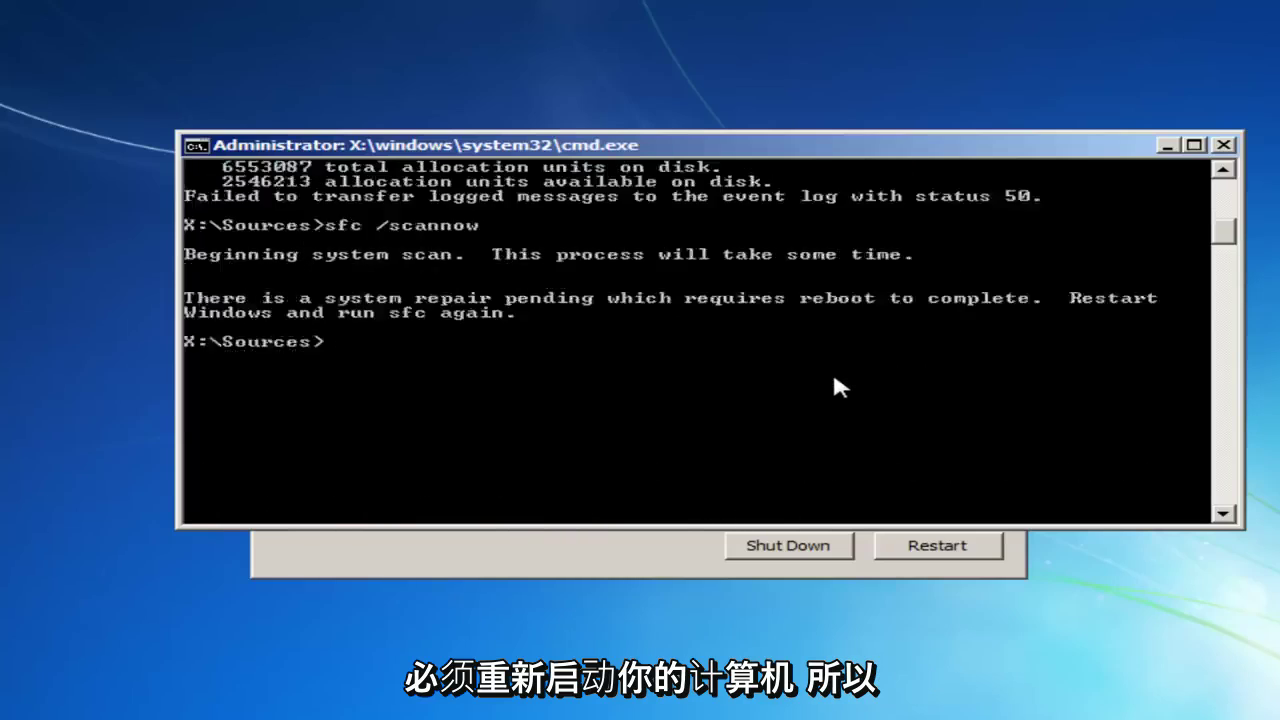
scroll(834, 386, up, 7)
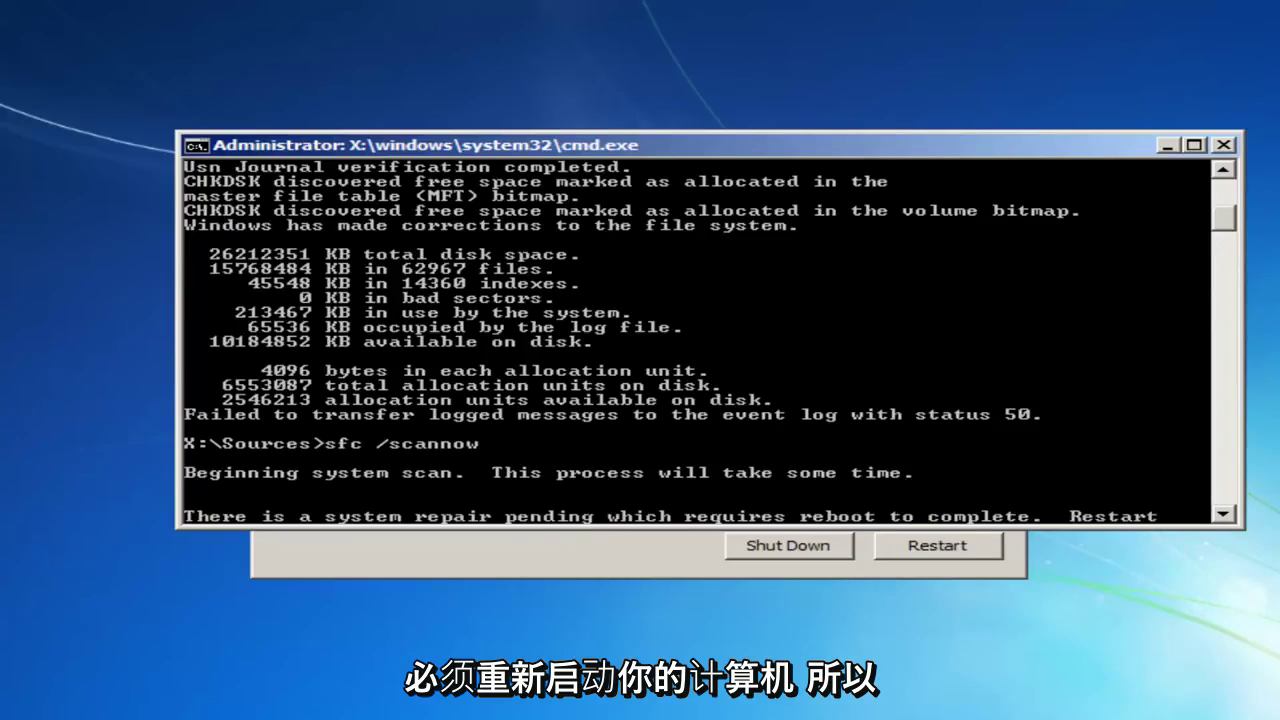
Close the recovery console and restart the computer to the Windows 7 desktop.
click(1222, 147)
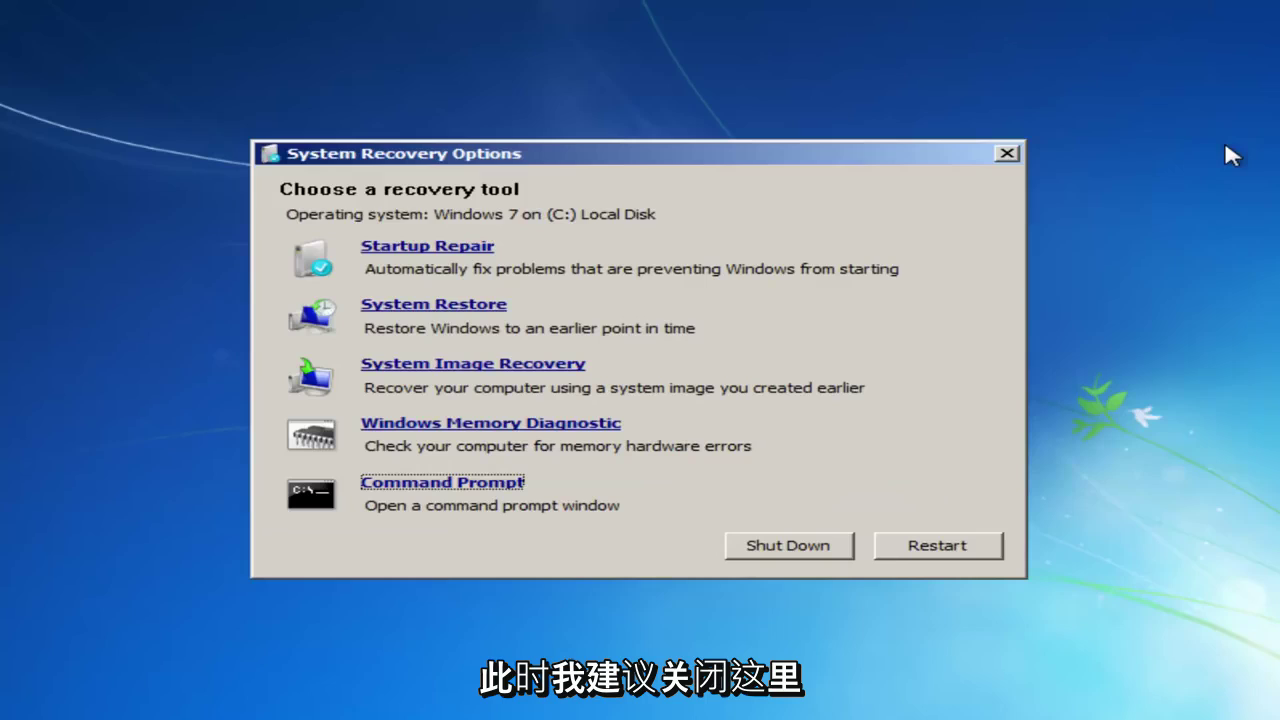
click(932, 554)
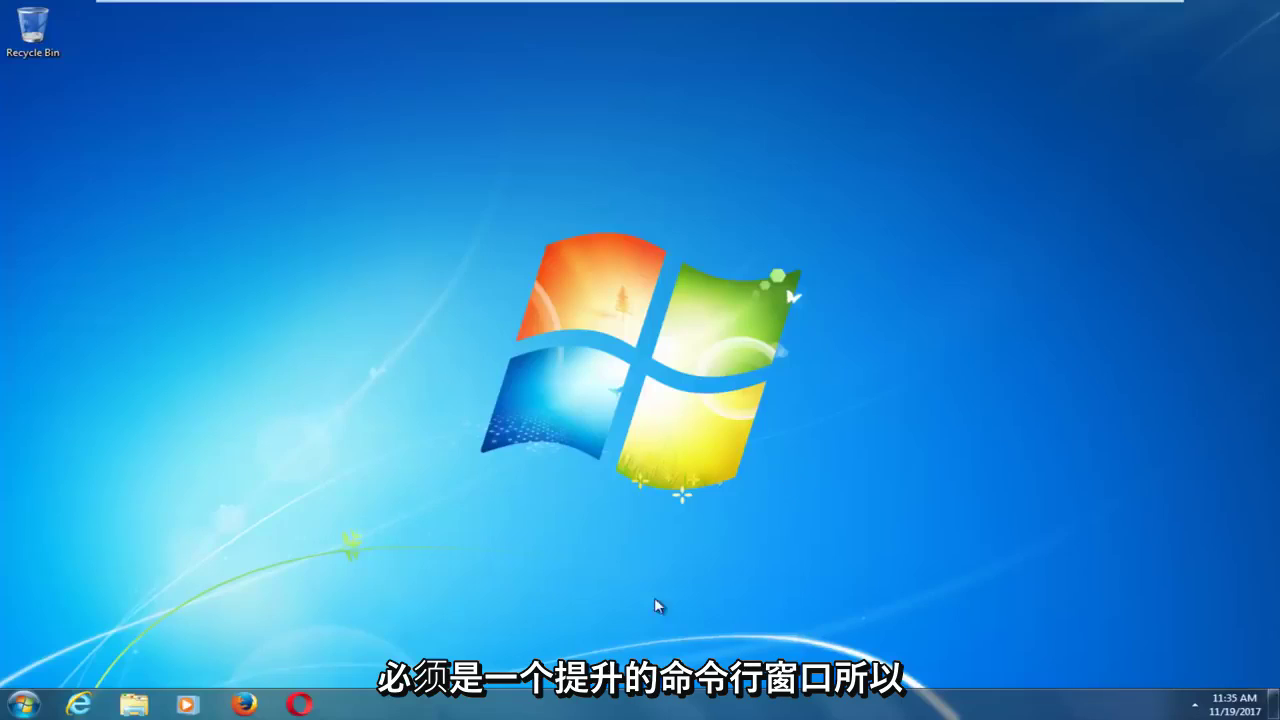
Search the Start menu for 'command prompt' and launch Command Prompt as administrator.
click(22, 706)
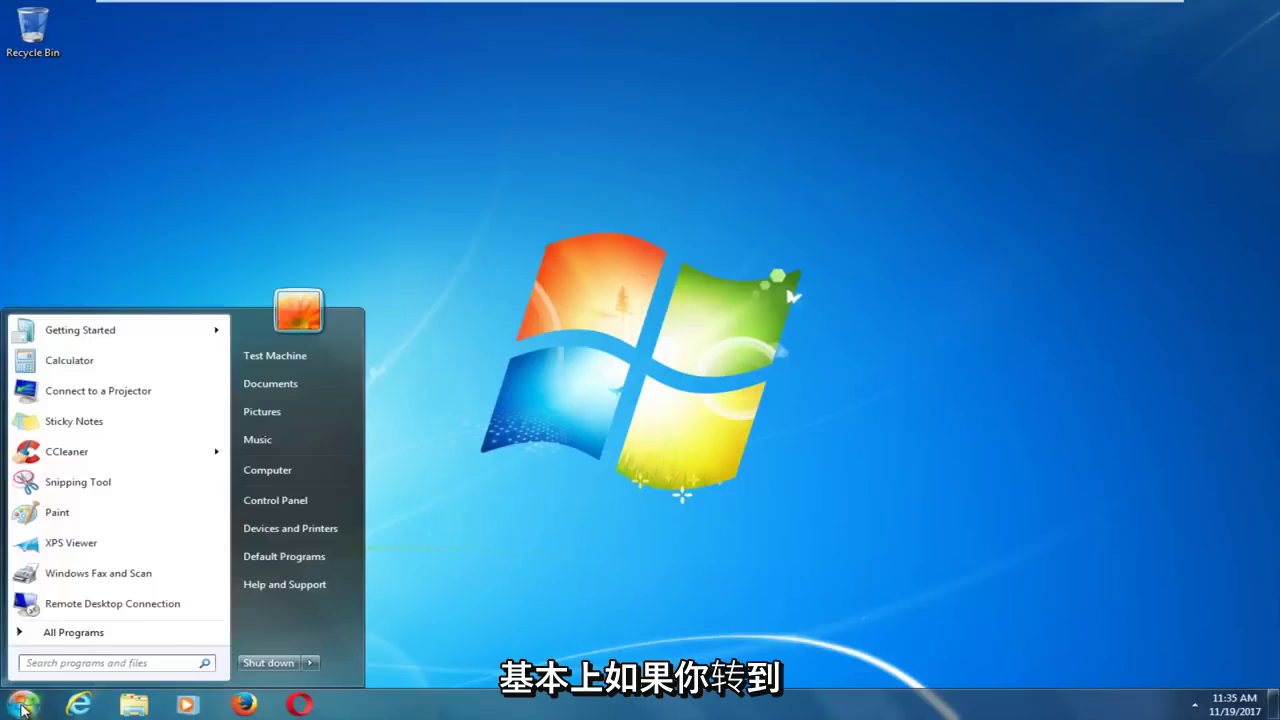
text(command prompt)
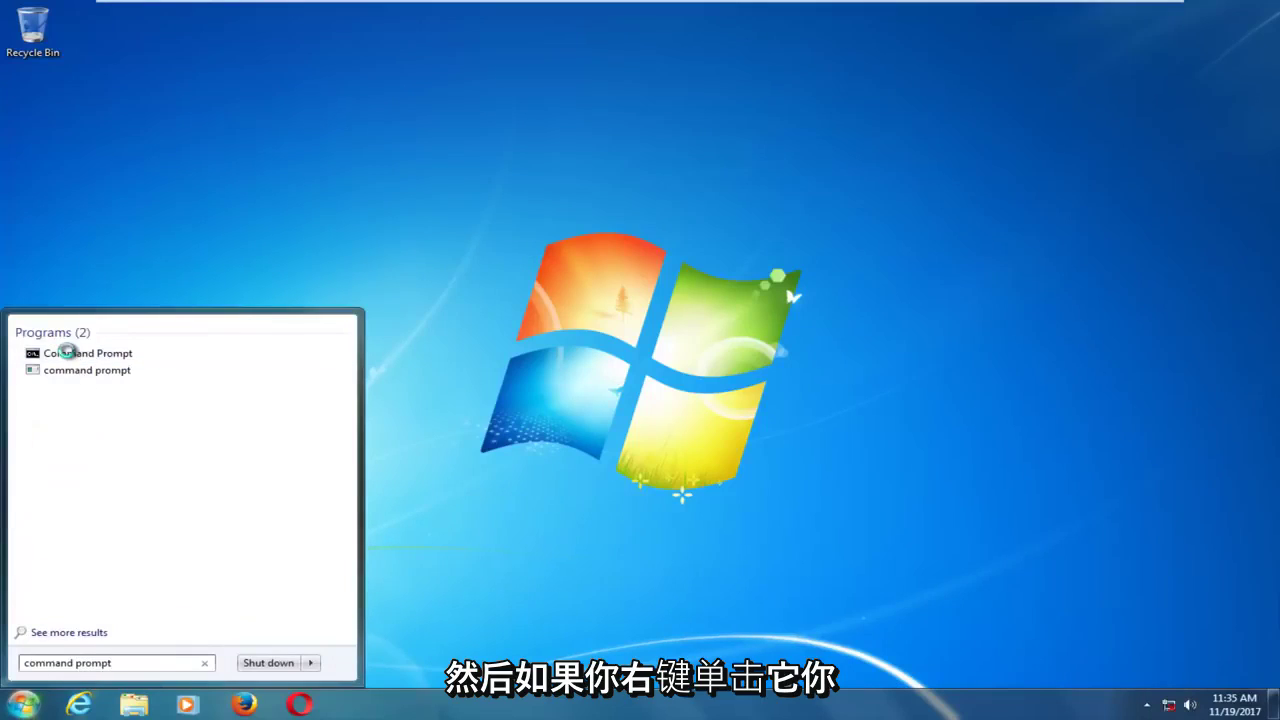
right_click(68, 352)
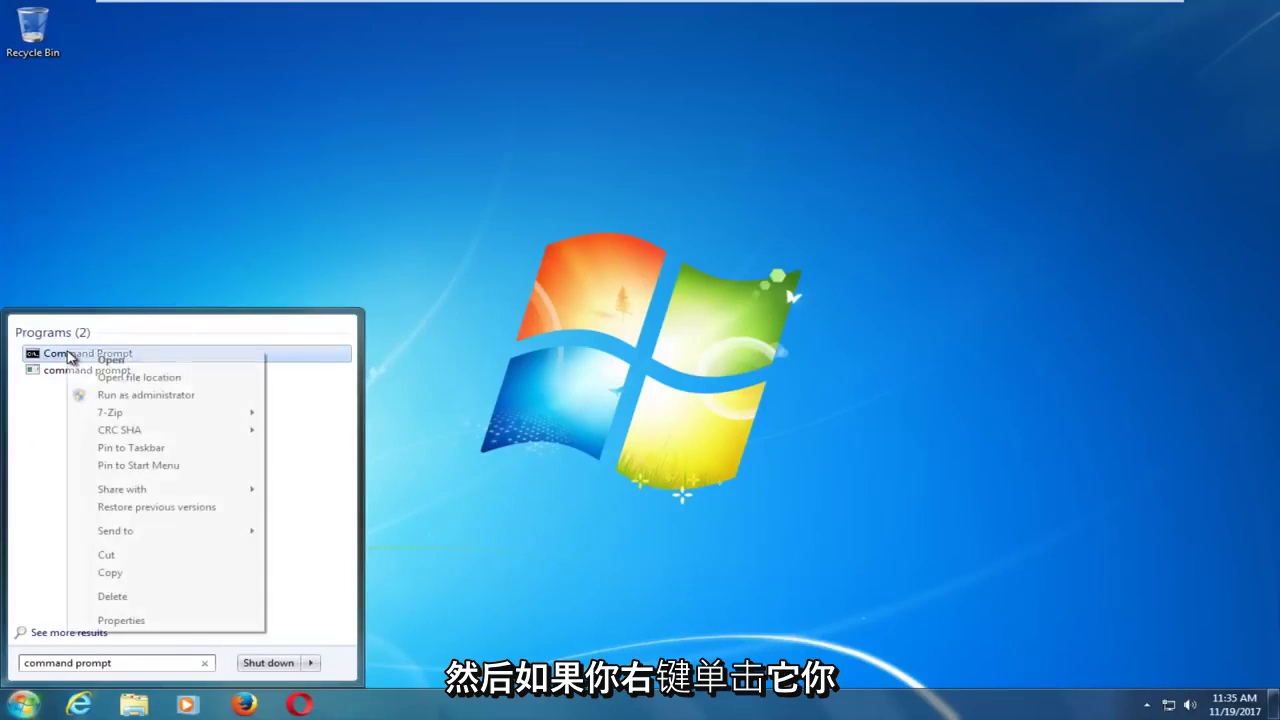
click(108, 396)
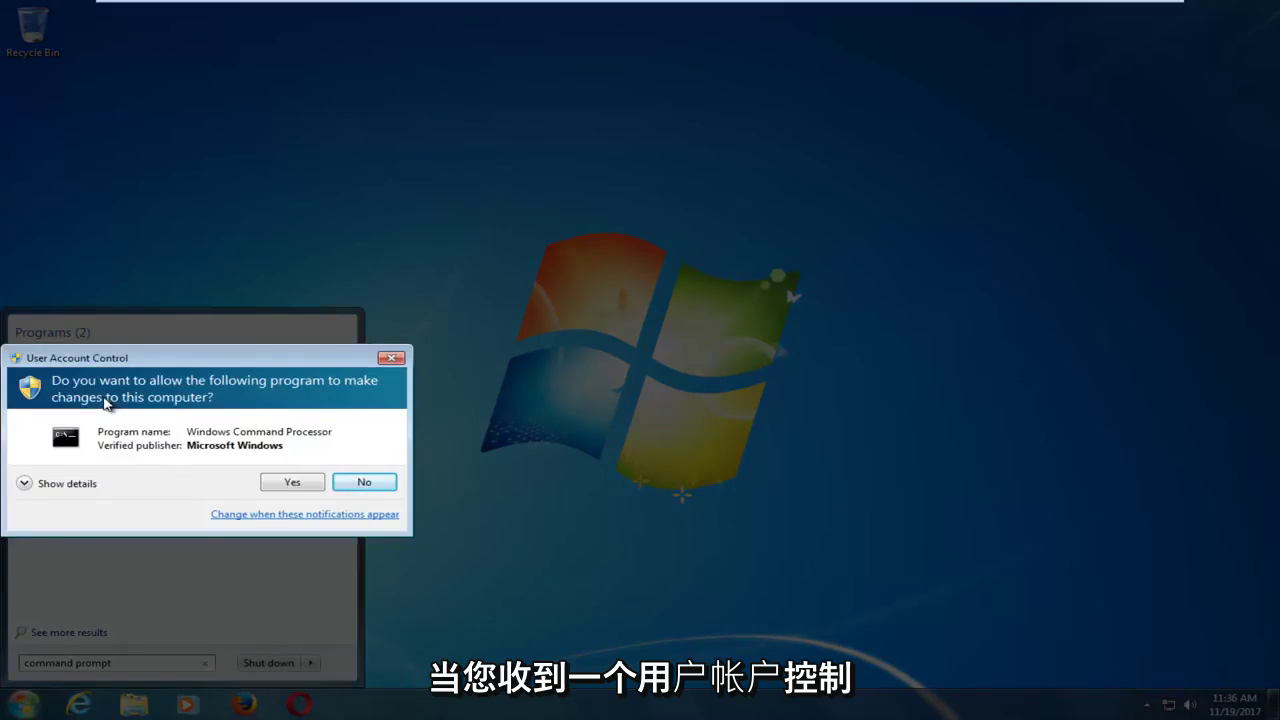
Approve the UAC prompt and run sfc /scannow in the Administrator Command Prompt.
click(287, 484)
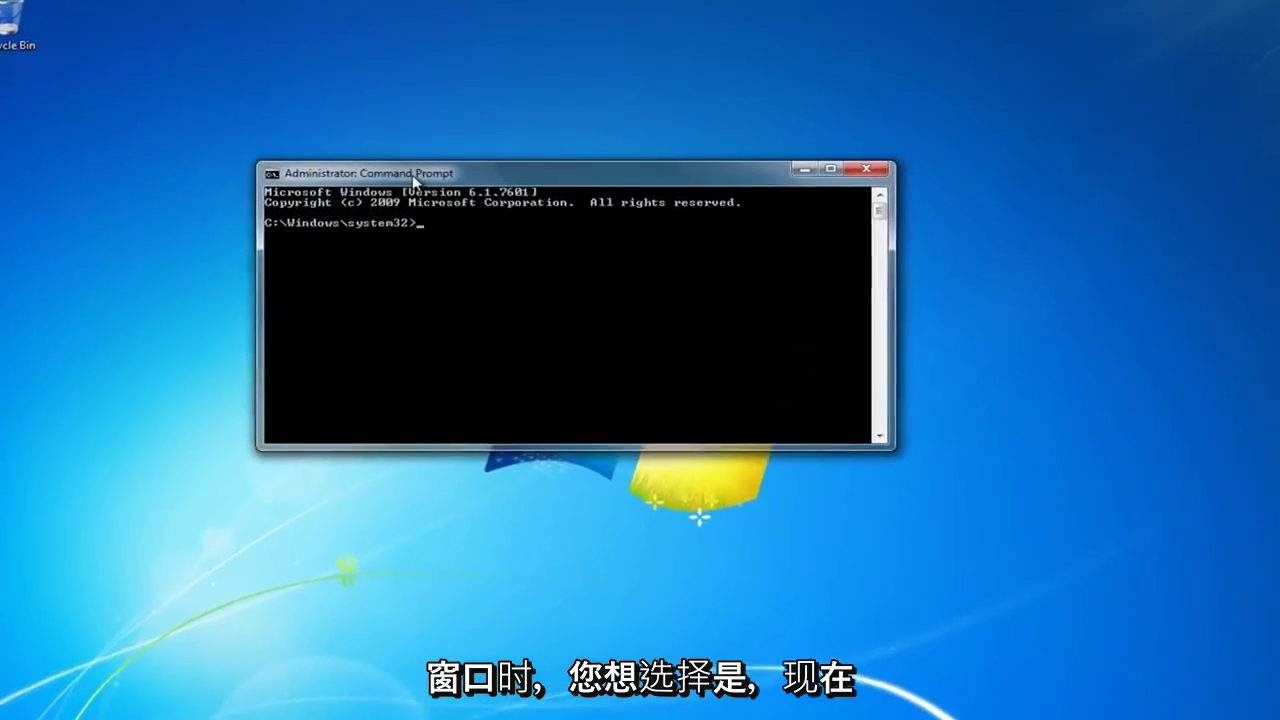
text(sfc /)
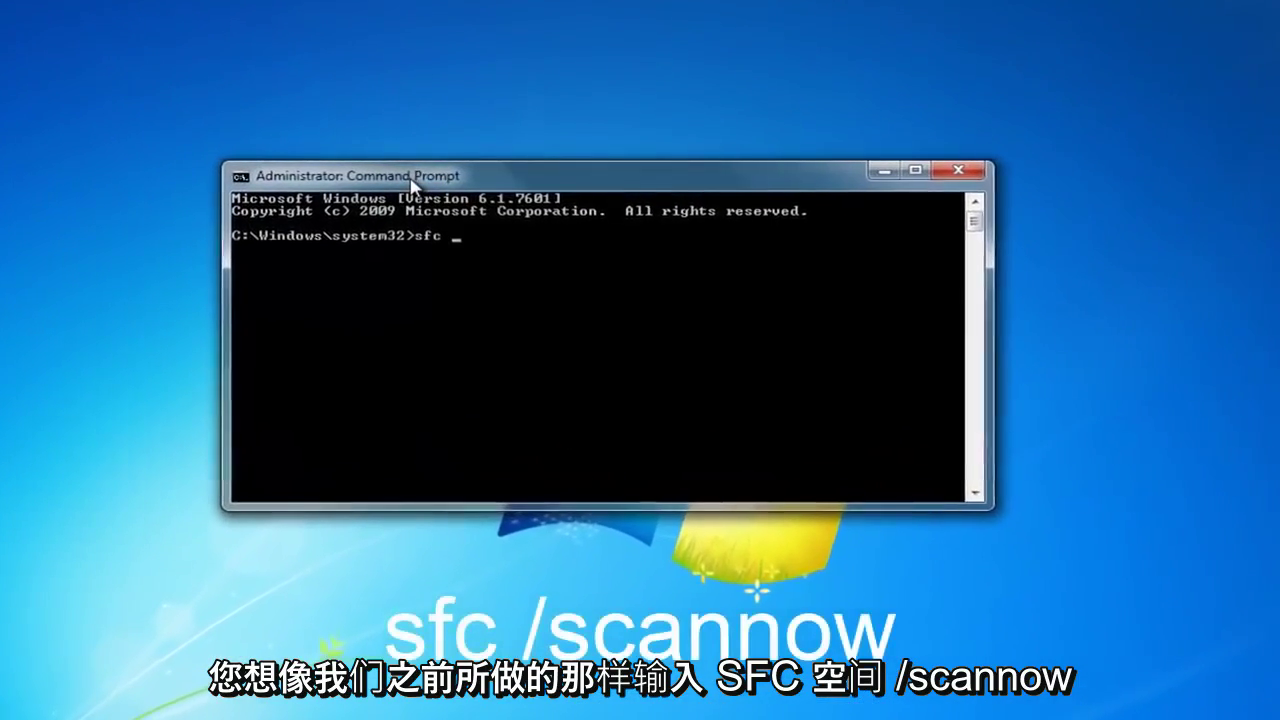
text(scannow)
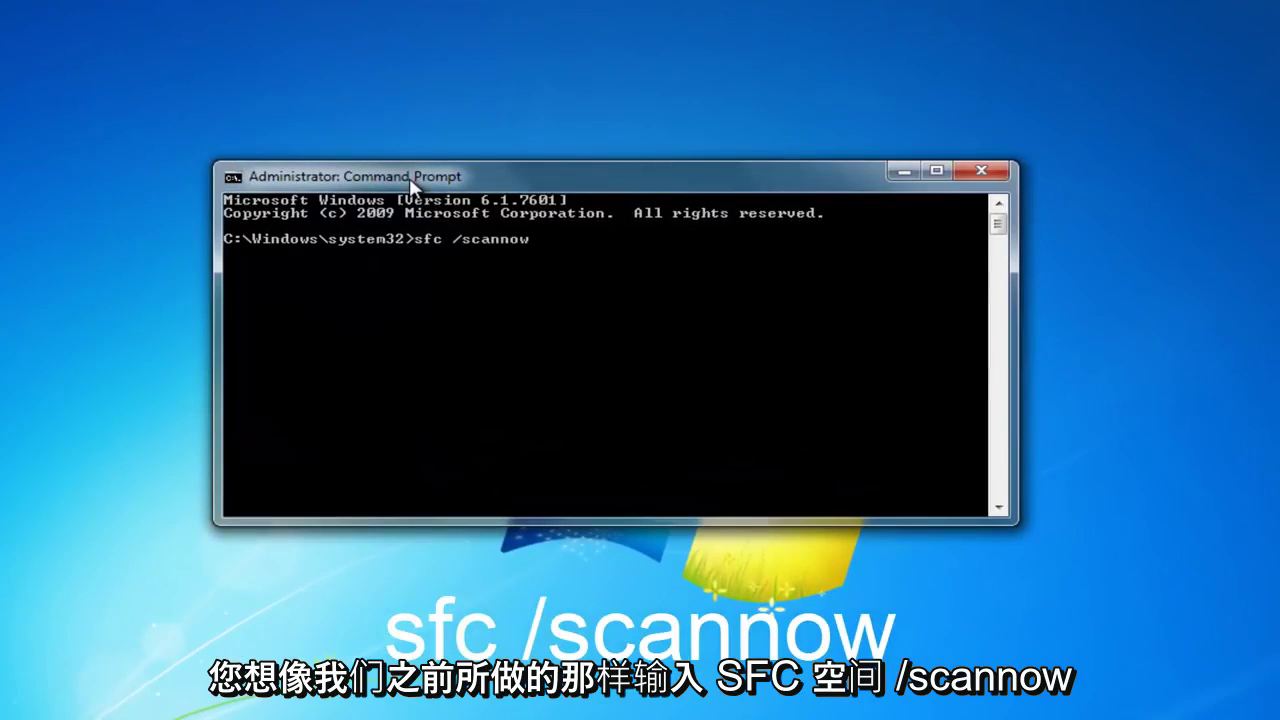
key(Return)
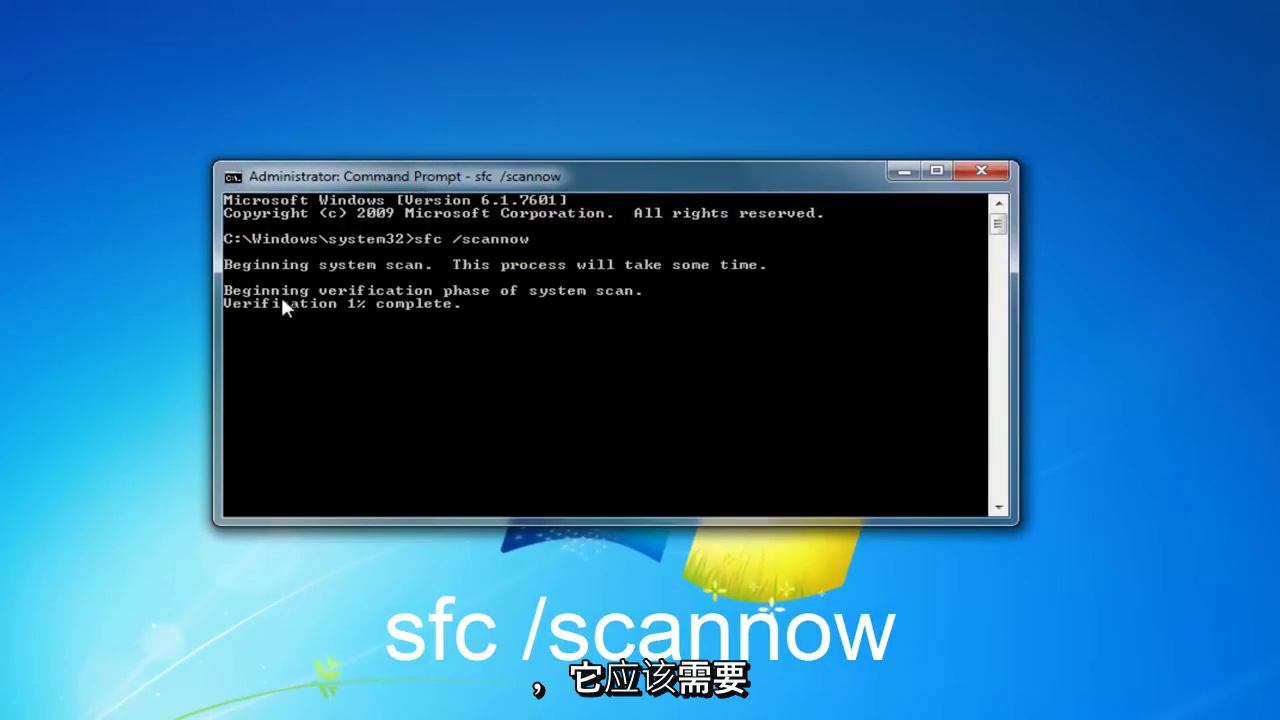